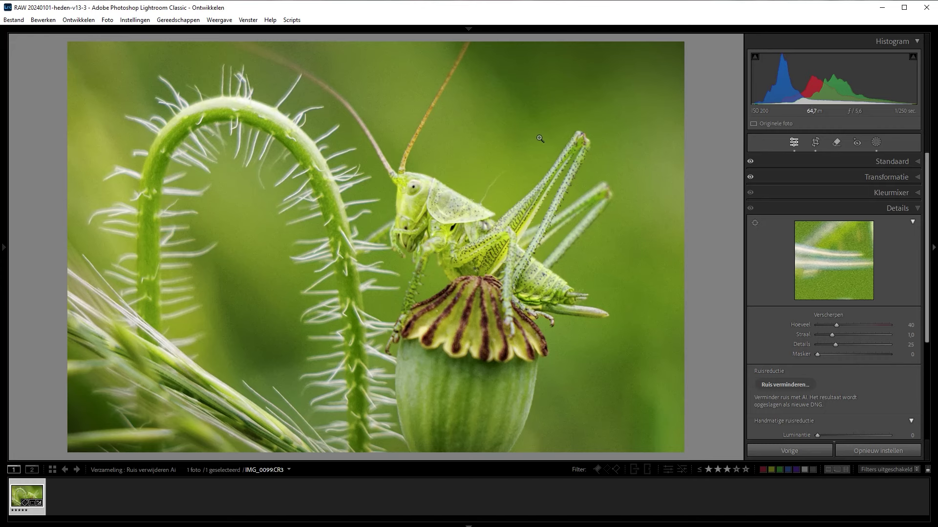
Inspect the grasshopper at 1:1, then preview AI Denoise with the amount at 100.
left_click(514, 128)
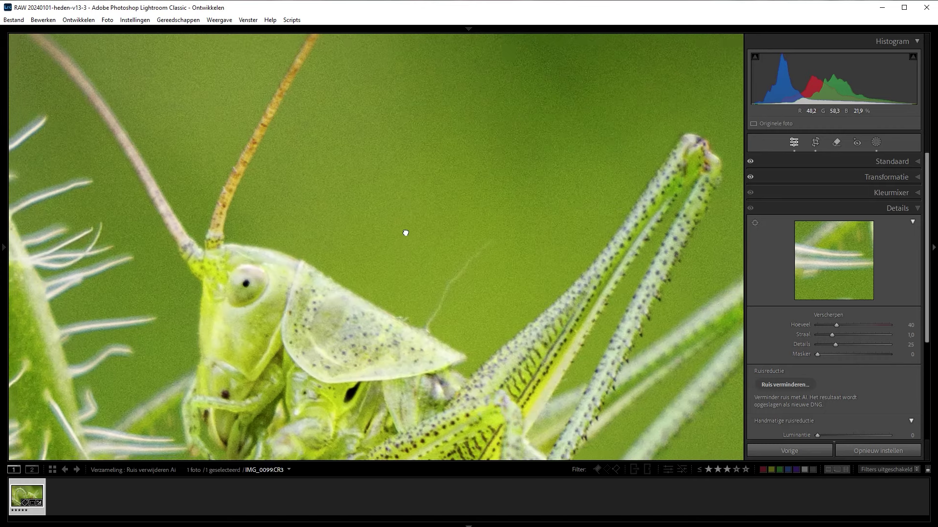
left_click_drag(405, 232, 331, 291)
left_click_drag(426, 172, 477, 130)
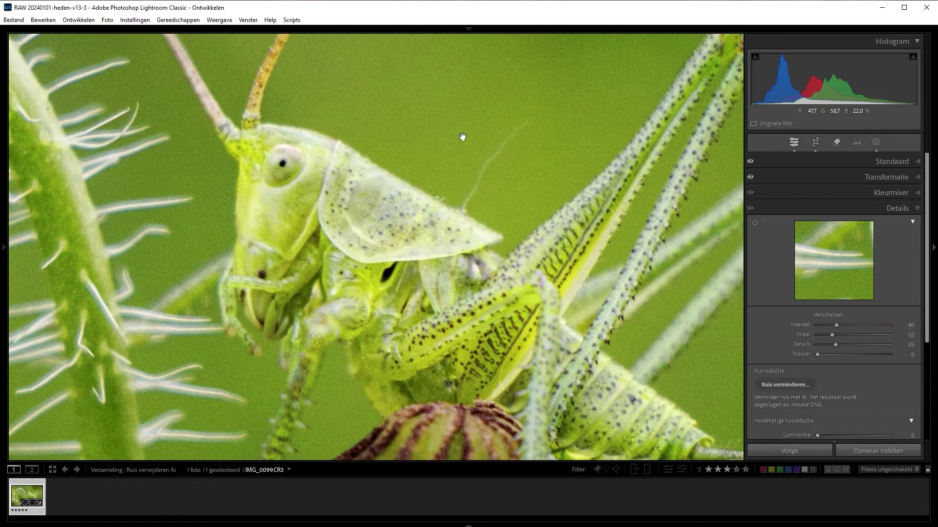
left_click(462, 136)
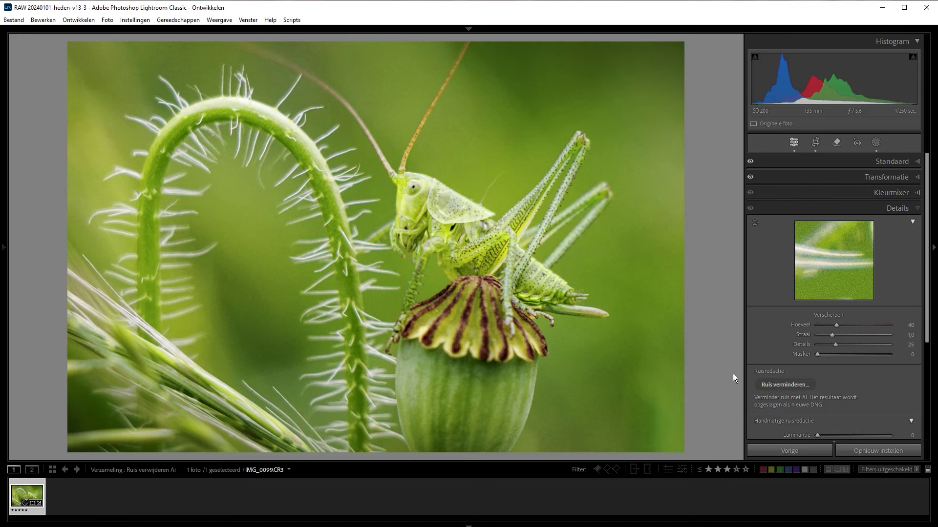
left_click(780, 384)
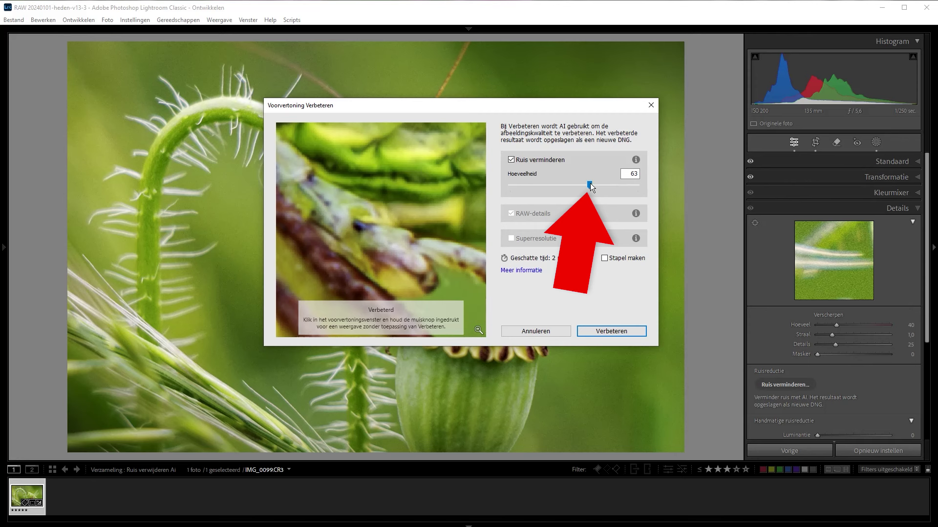
left_click_drag(590, 185, 592, 185)
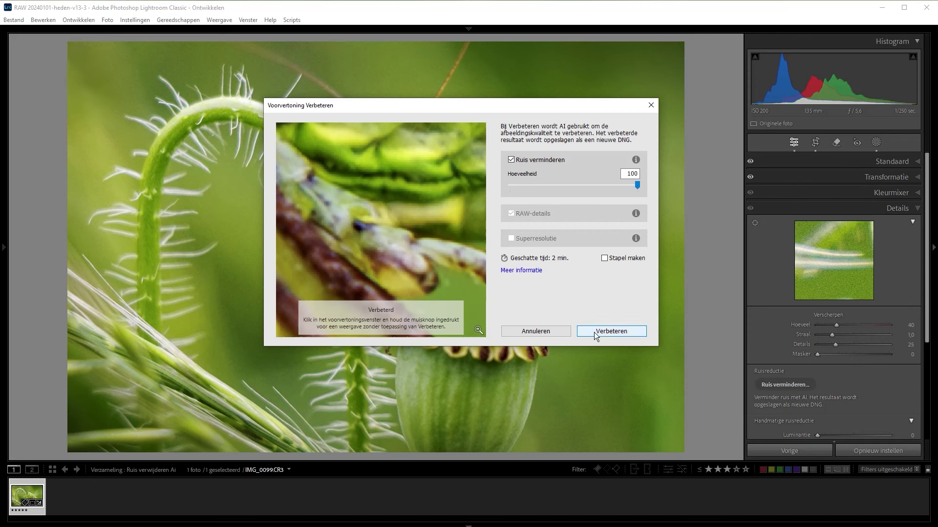
Run Enhance to generate the denoised IMG_0099-Verbeterd-NR.dng.
left_click(608, 330)
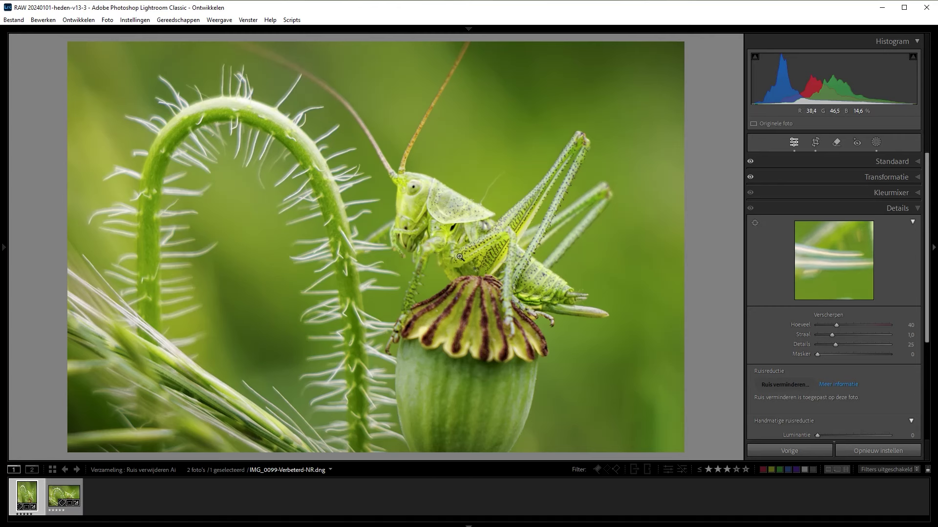
Inspect the denoised grasshopper and seed pod up close, then also select IMG_0099.CR3.
left_click(461, 179)
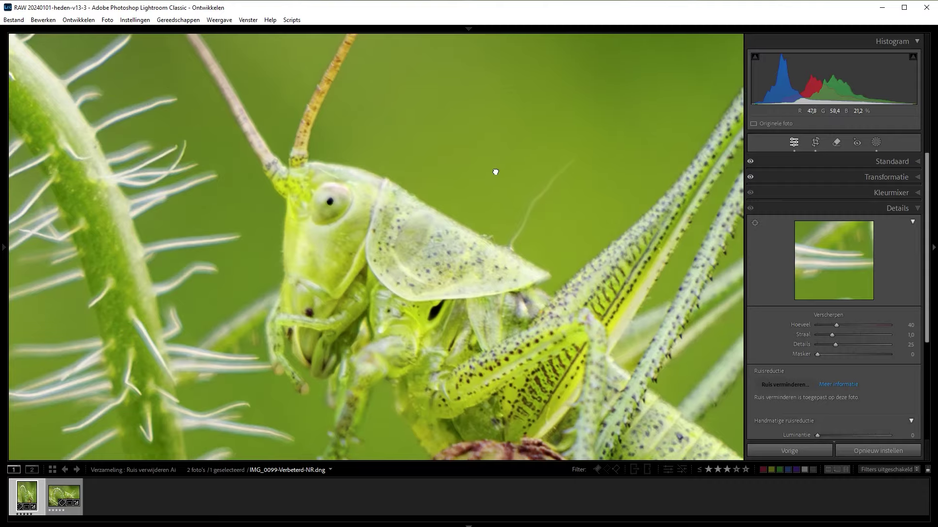
left_click_drag(495, 172, 423, 242)
mouse_move(480, 172)
left_mouse_down()
mouse_move(383, 265)
mouse_move(398, 237)
mouse_move(435, 286)
mouse_move(375, 264)
left_mouse_up()
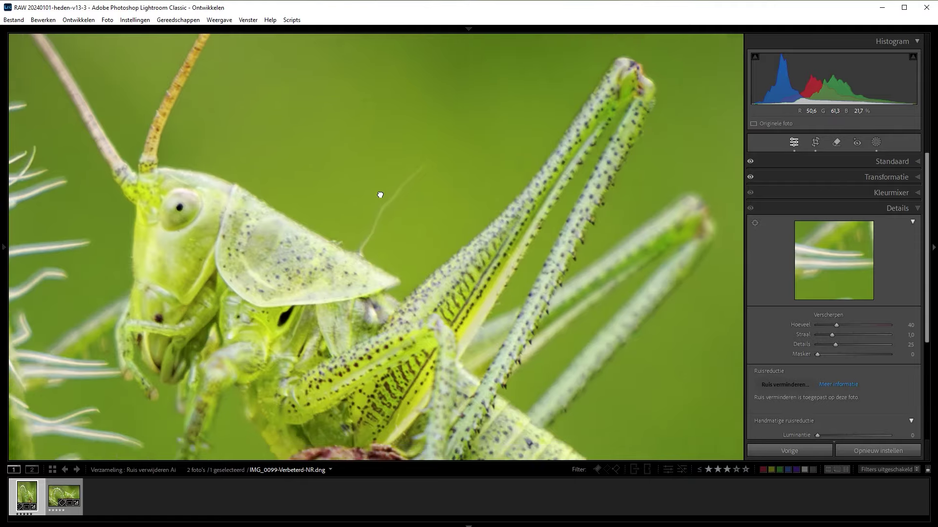
left_click_drag(398, 256, 371, 147)
left_click_drag(457, 349, 331, 187)
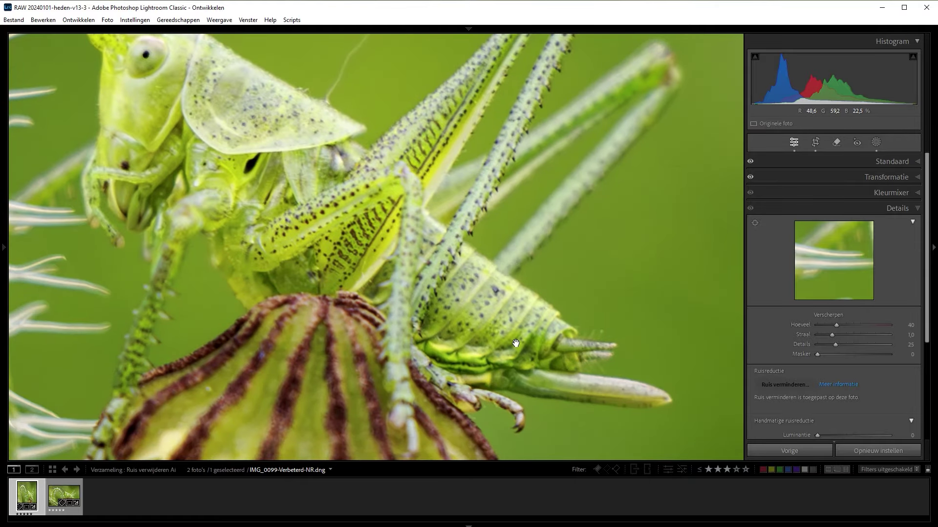
left_click_drag(517, 341, 501, 313)
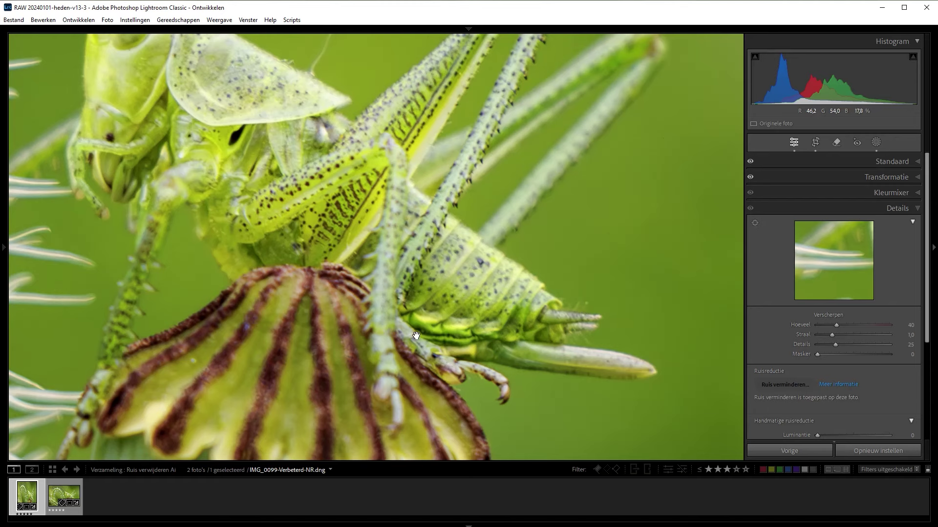
left_click(57, 494)
Show both photos in Compare view, fitted, with their positions swapped.
key("ctrl+a")
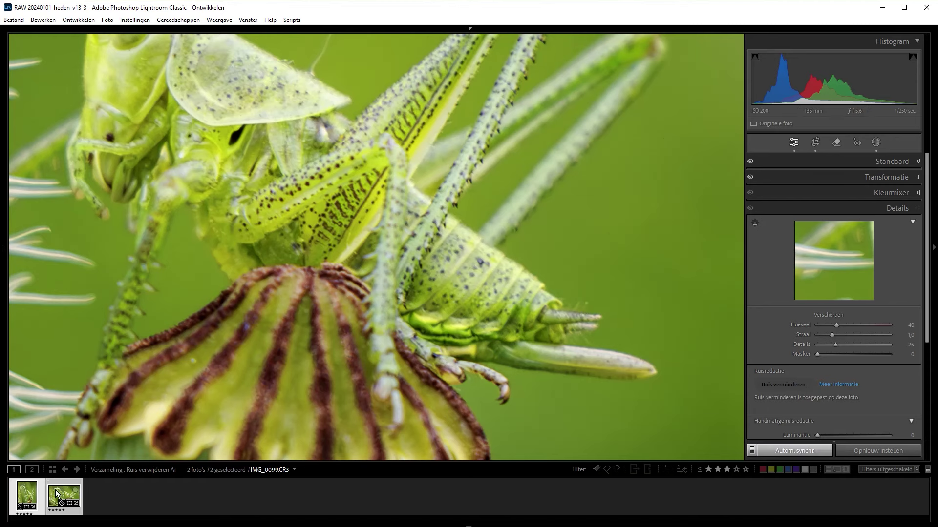
key("c")
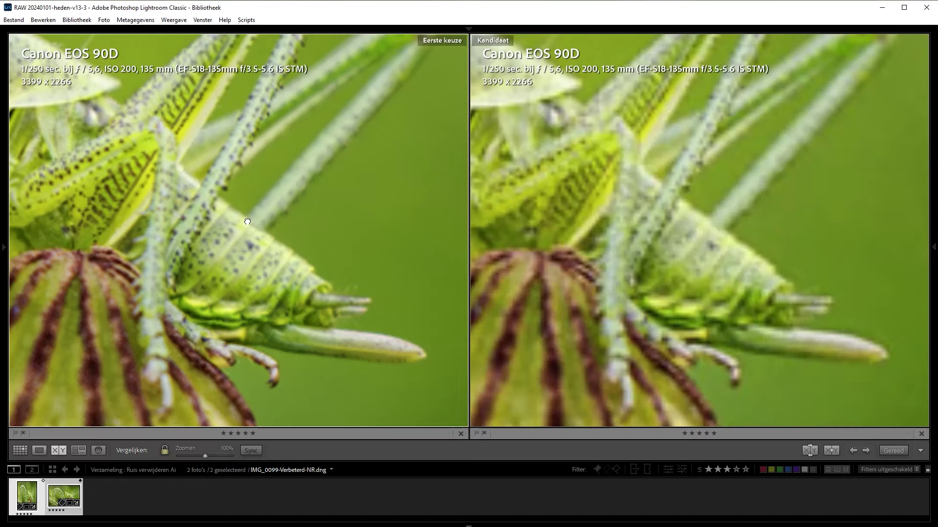
left_click(293, 232)
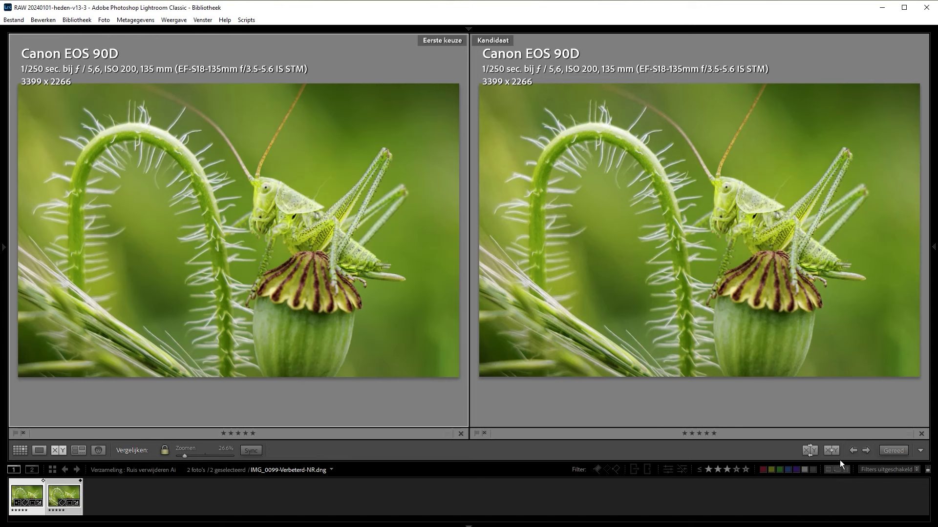
left_click(810, 448)
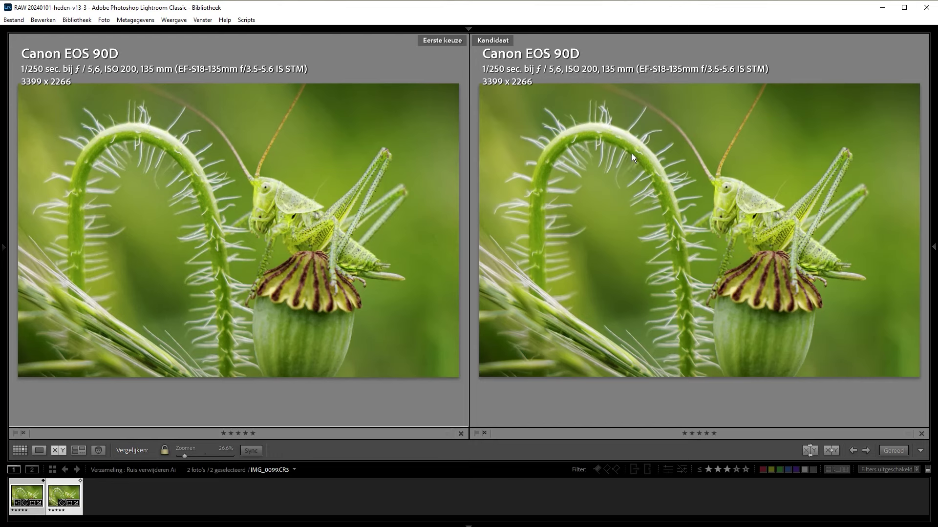
Compare background, antennae, body and face at 100%, then return to Fit.
left_click(346, 194)
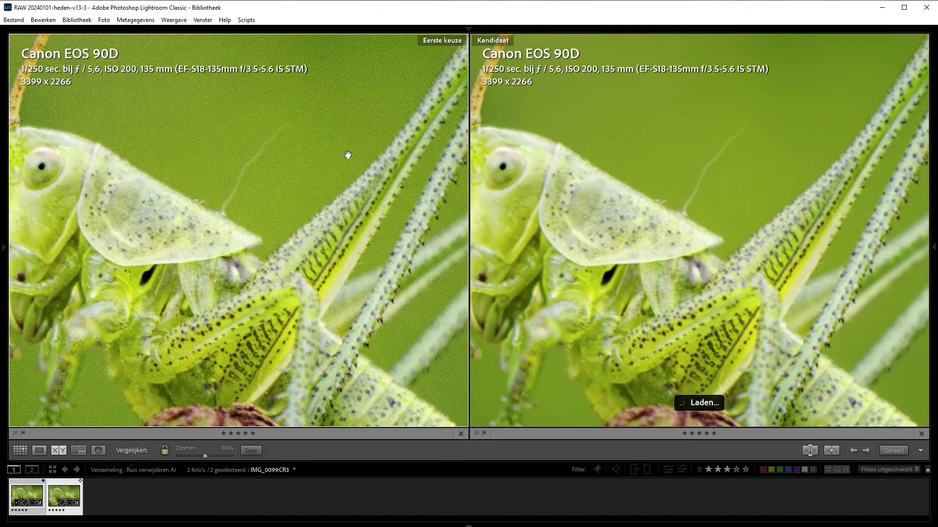
left_click_drag(347, 153, 327, 286)
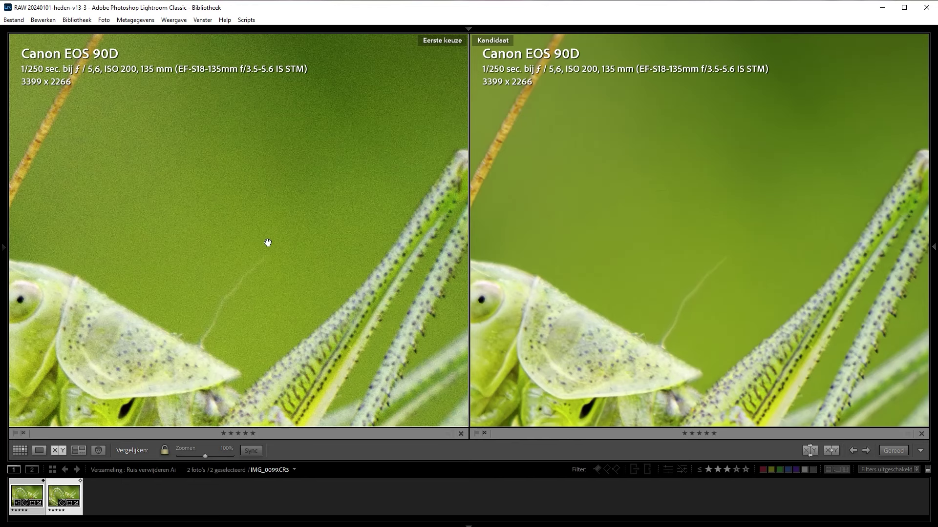
left_click_drag(268, 249, 280, 226)
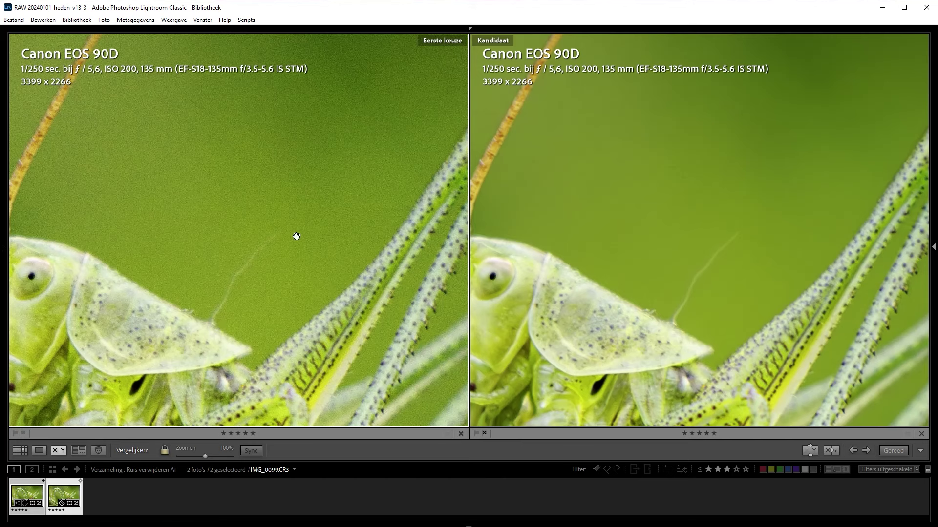
left_click_drag(274, 318, 247, 250)
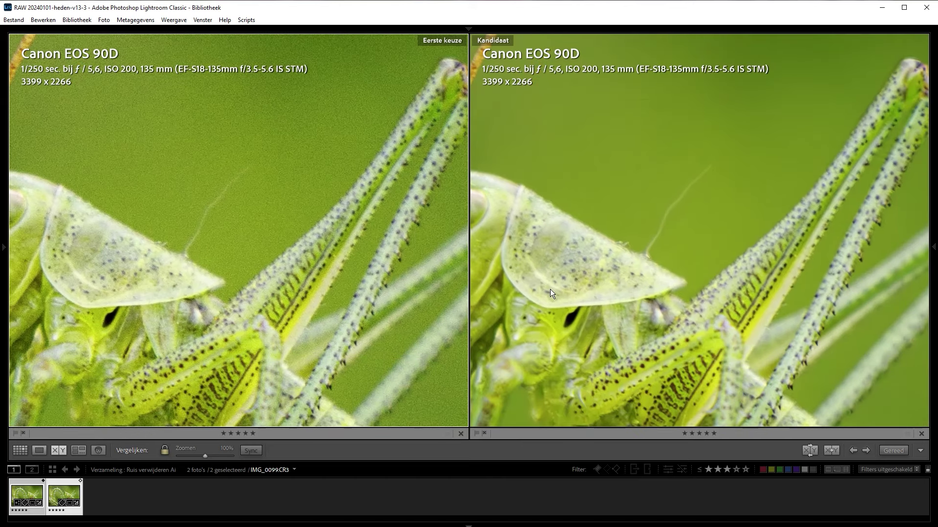
left_click_drag(634, 359, 643, 306)
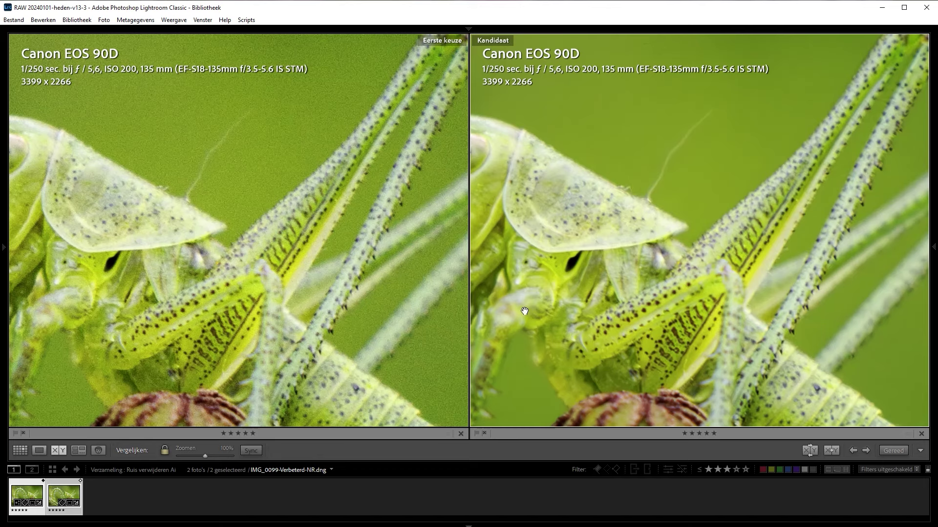
left_click_drag(524, 310, 612, 308)
mouse_move(550, 272)
left_mouse_down()
mouse_move(567, 269)
mouse_move(569, 286)
mouse_move(575, 275)
left_mouse_up()
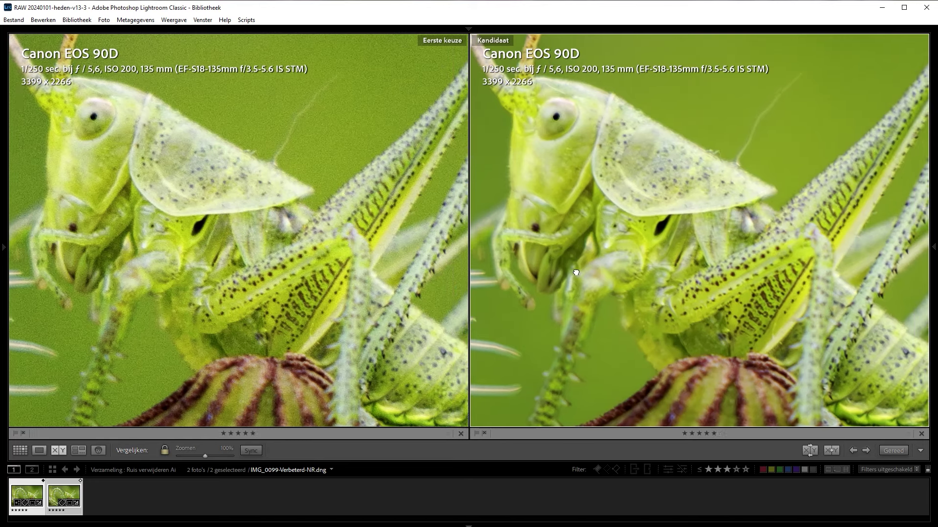
left_click(642, 232)
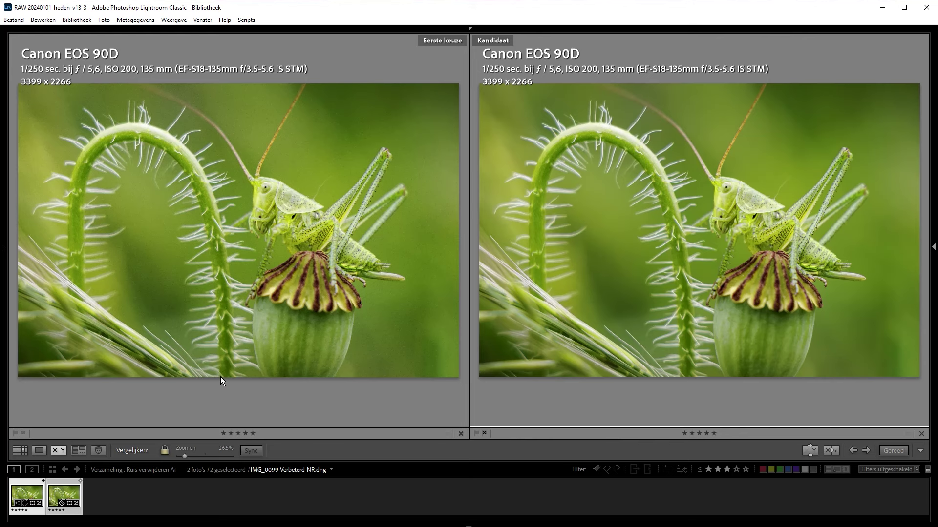
Select only the denoised DNG in Develop and zoom in on the grasshopper.
key("d")
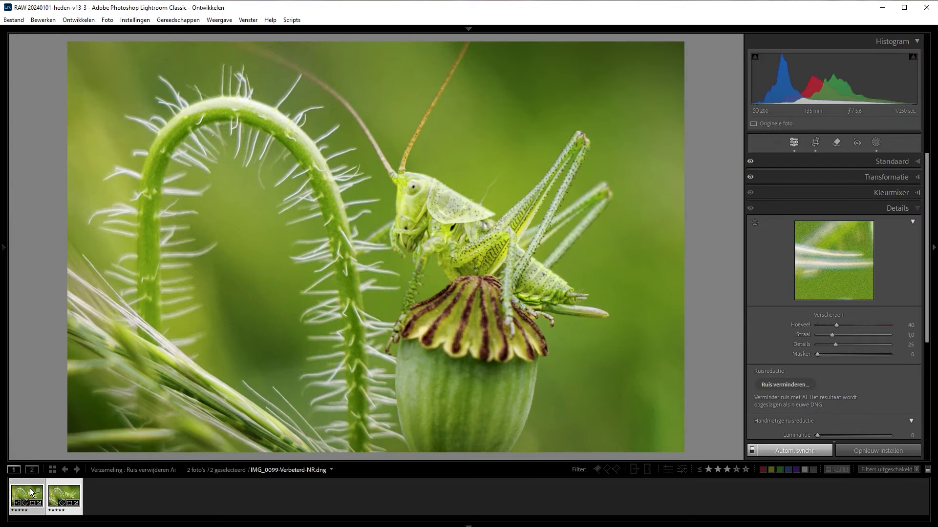
left_click(30, 488)
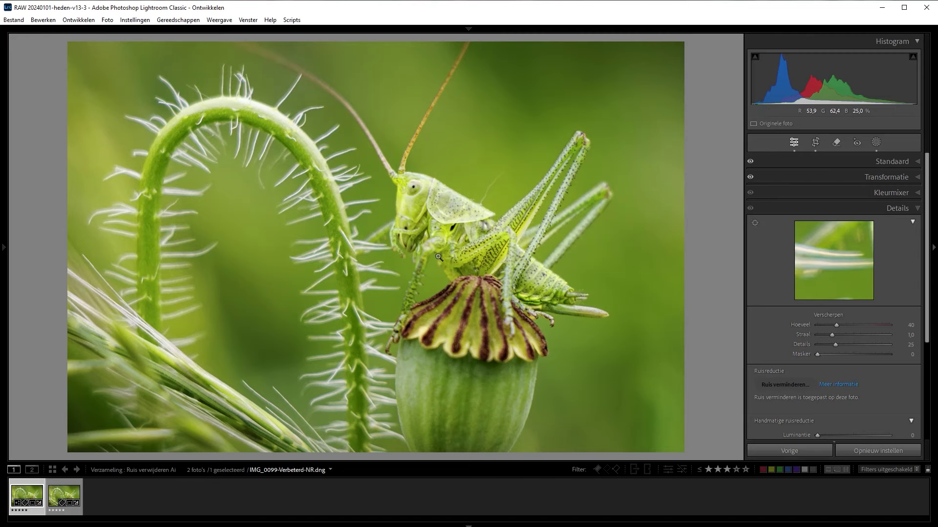
left_click(468, 239)
mouse_move(504, 242)
left_mouse_down()
mouse_move(454, 307)
mouse_move(373, 310)
left_mouse_up()
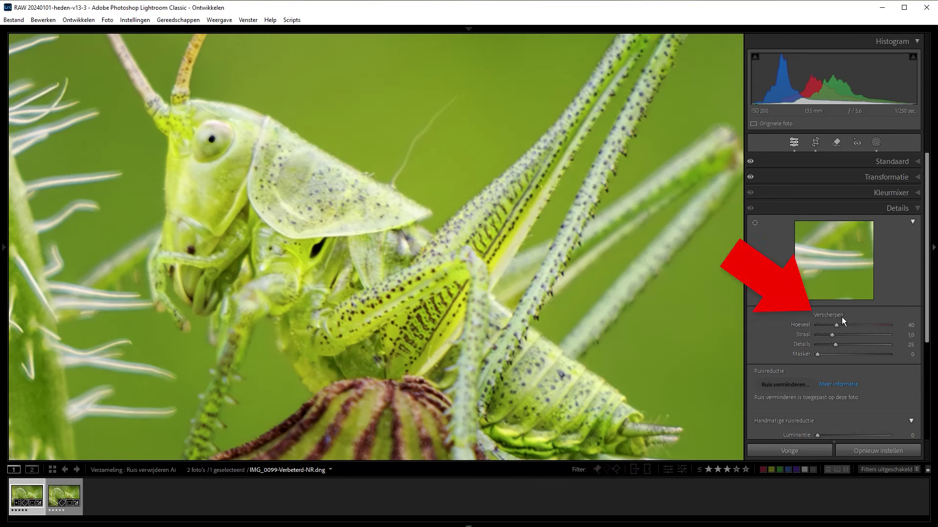
Set sharpening radius to 0,5 and amount to 123, holding Alt for mask preview.
left_click_drag(832, 338, 827, 338)
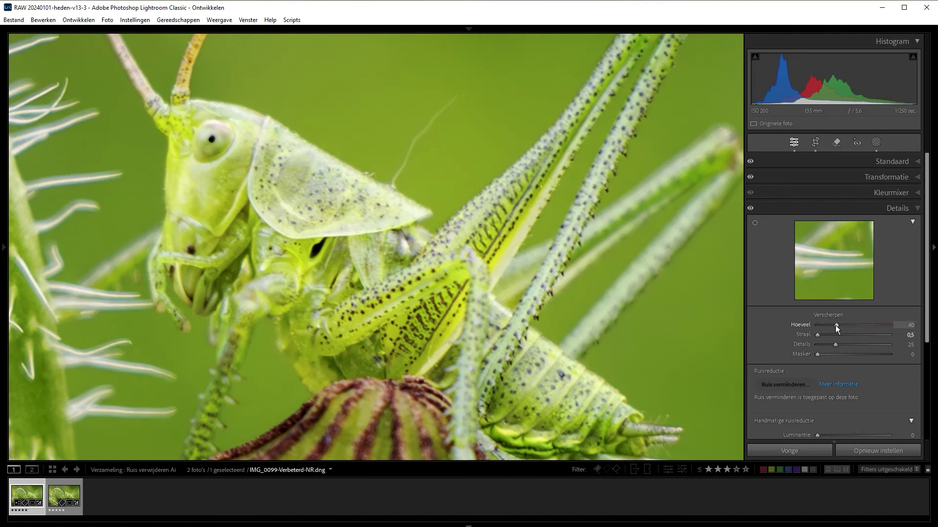
left_click_drag(836, 324, 876, 325)
key("alt")
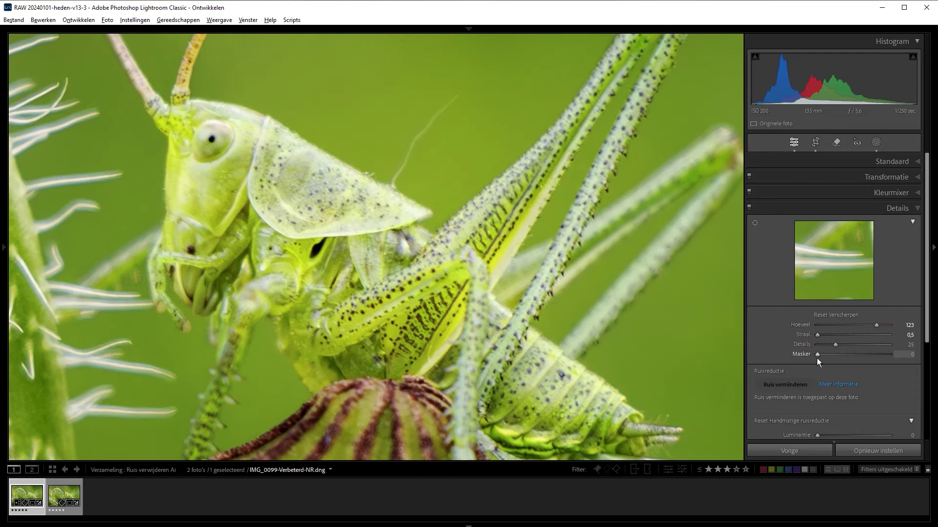
Raise sharpening masking to 29 while previewing the black-and-white edge mask.
left_click_drag(816, 354, 813, 353)
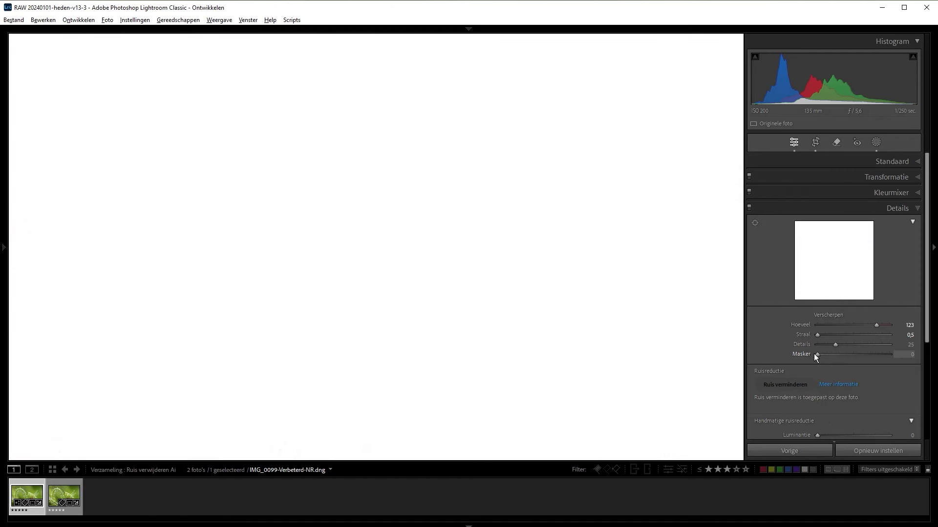
left_click_drag(815, 353, 838, 353)
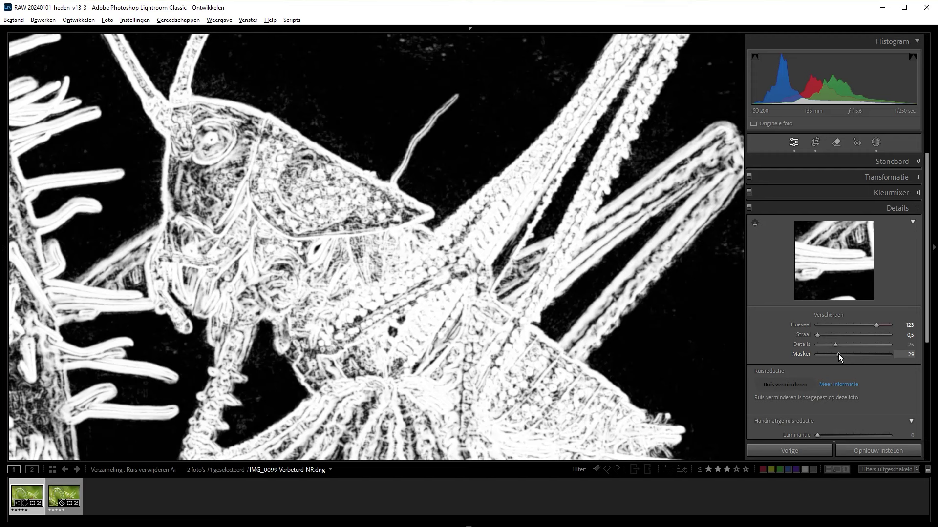
left_click_drag(838, 353, 838, 353)
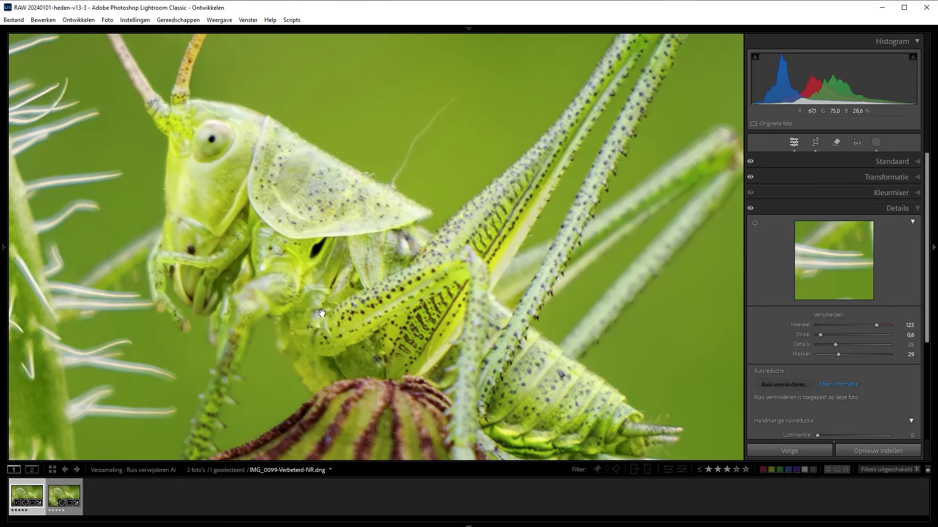
Toggle the before view, then zoom back out to the whole photo.
key("backslash")
key("backslash")
key("backslash")
key("backslash")
left_click(375, 272)
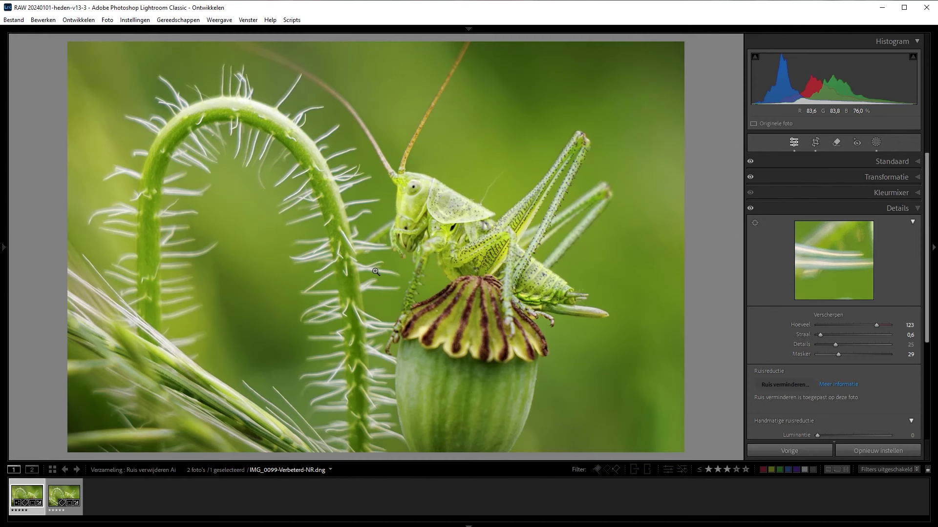